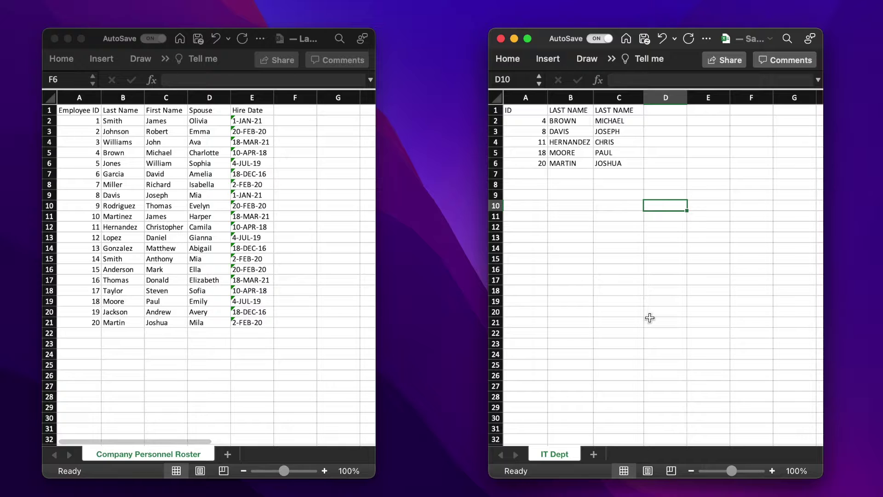
Step: Add SPOUSE and HIRE DATE headers in D1:E1 of the IT Dept sheet
left_click(656, 113)
type("SP")
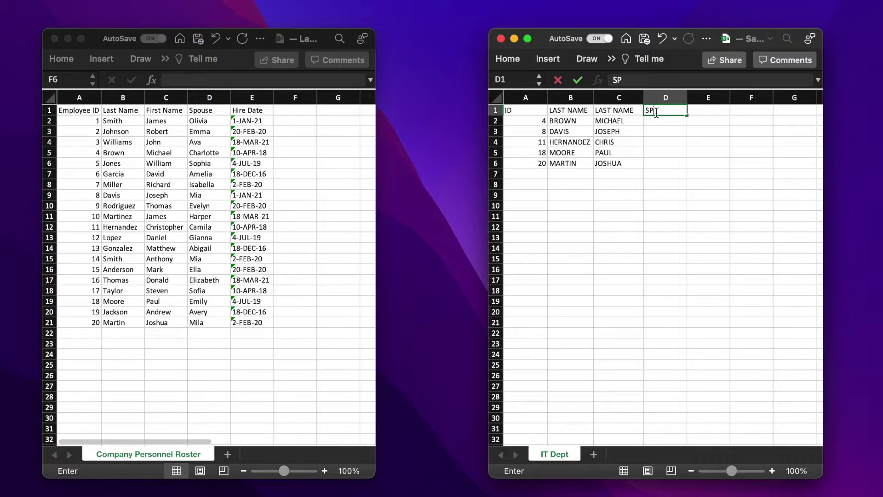
type("OUSE")
key("Tab")
type("HIRE DATE")
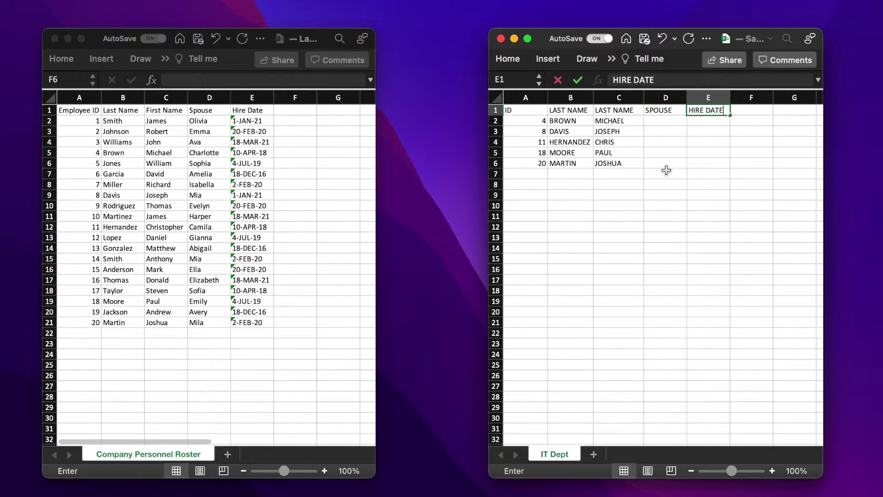
key("Return")
left_click(159, 153)
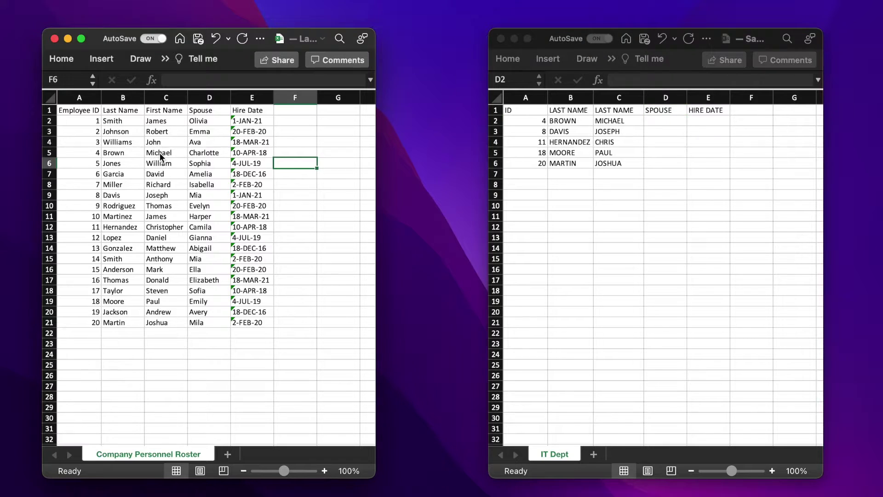
key("Up")
key("Left")
key("Left")
key("shift+Right")
right_click(201, 155)
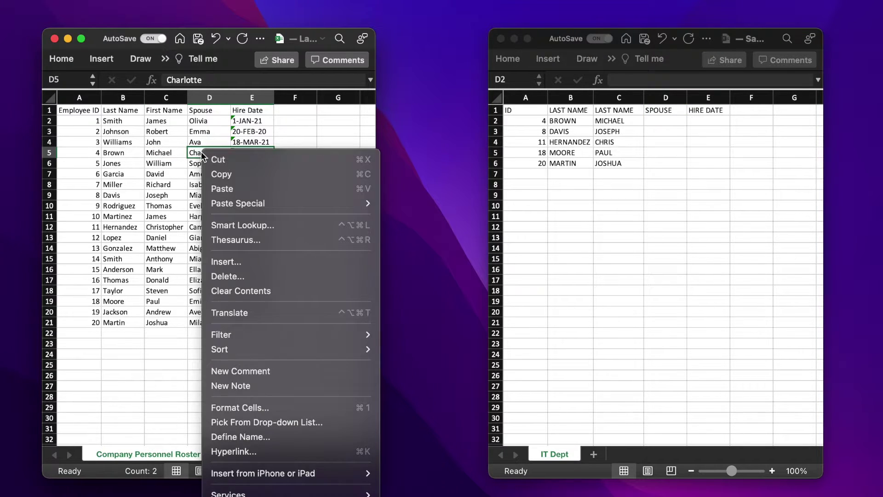
left_click(213, 175)
left_click(653, 123)
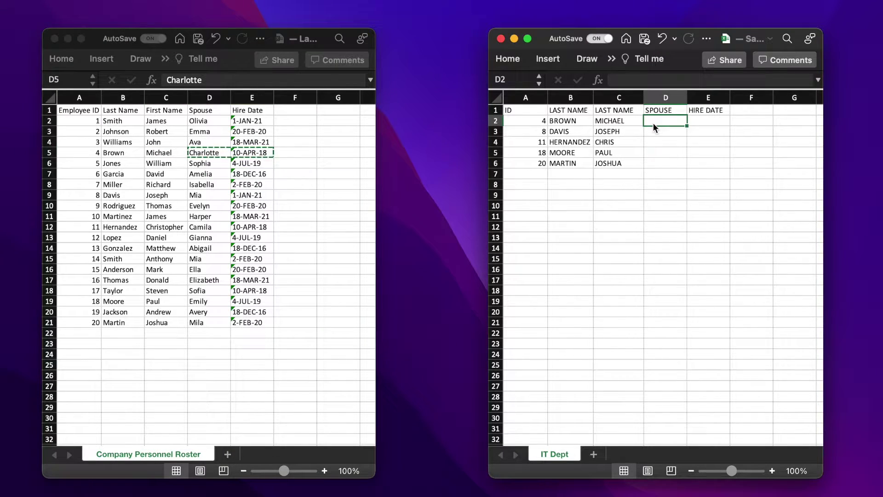
right_click(652, 123)
left_click(664, 162)
Step: Convert the pasted year to 2018, widen column E, and retype the spouse as CHARLOTTE
left_click(698, 144)
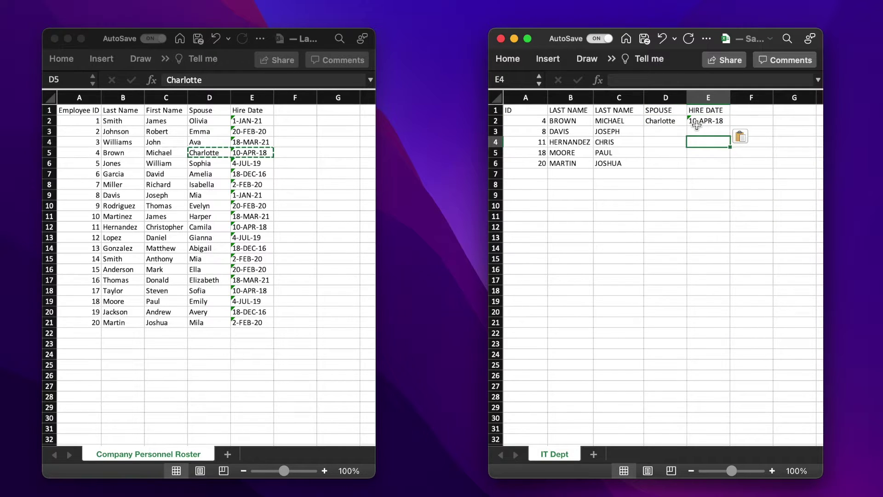
left_click(697, 124)
left_click(697, 177)
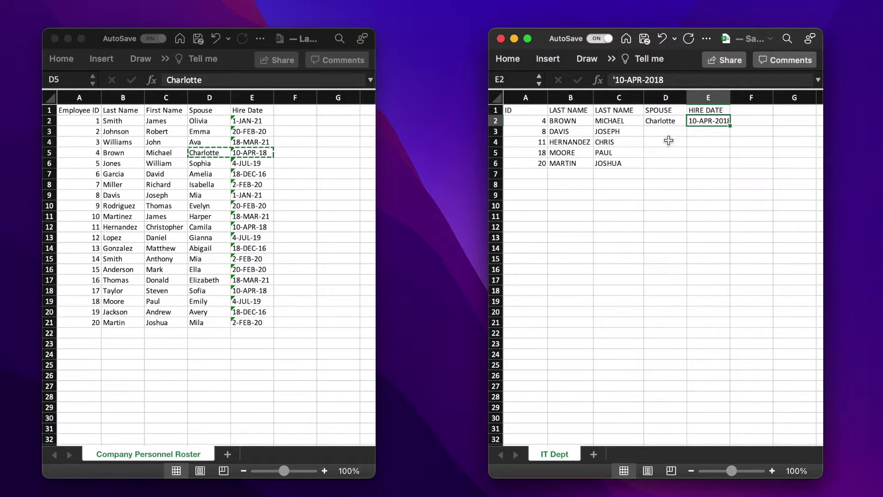
left_click_drag(731, 97, 734, 98)
left_click(658, 122)
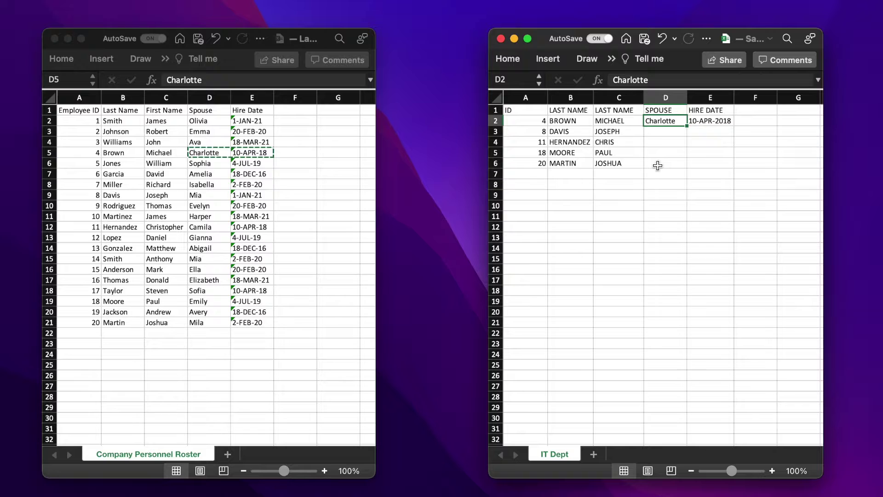
type("charCHARLOTT")
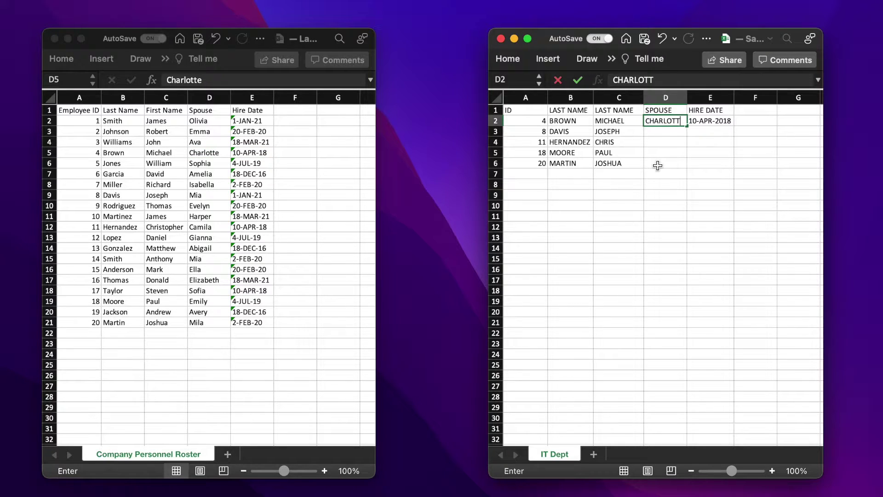
type("E")
key("Return")
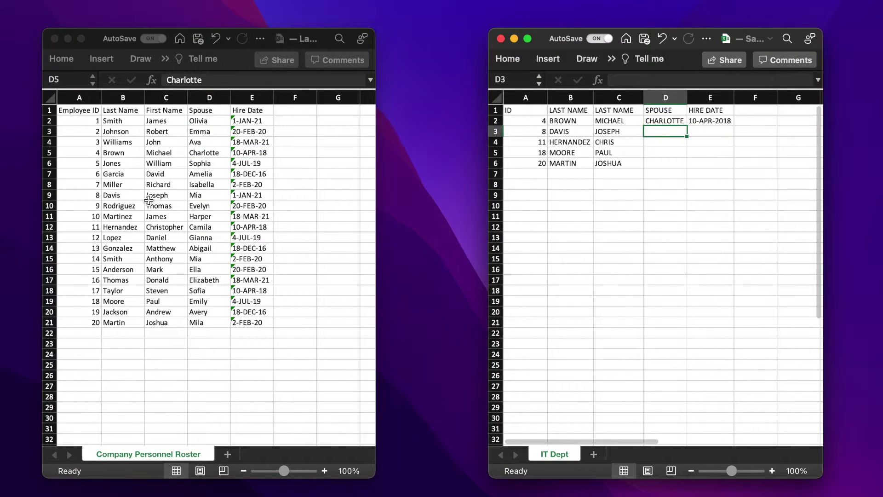
Step: Enter MIA and 1-JAN-21 for Davis, and re-enter Brown's hire date as 4/10/18
type("MIA")
key("Tab")
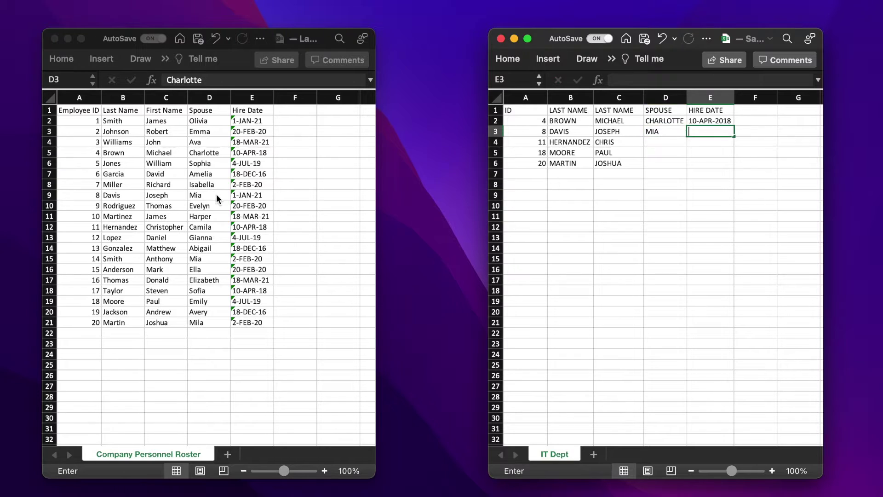
type("1-JAN-21")
key("Return")
key("Up")
key("Up")
key("Right")
type("4/10")
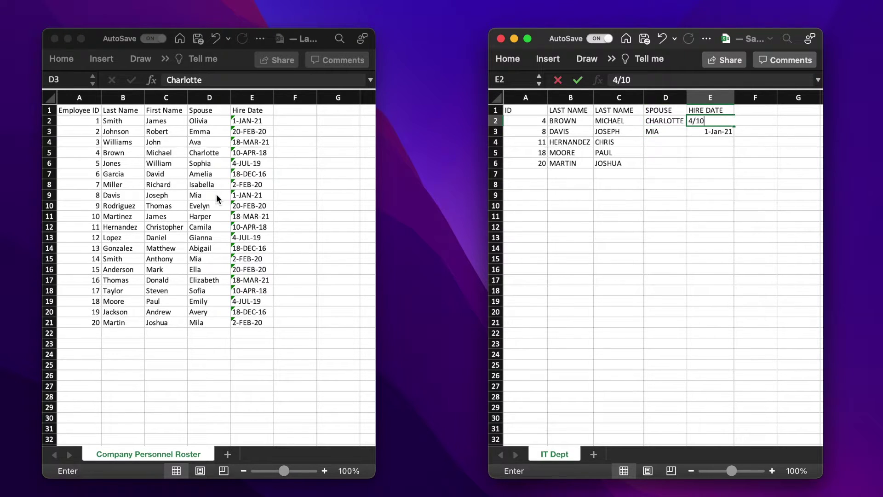
type("/18")
key("Return")
key("Up")
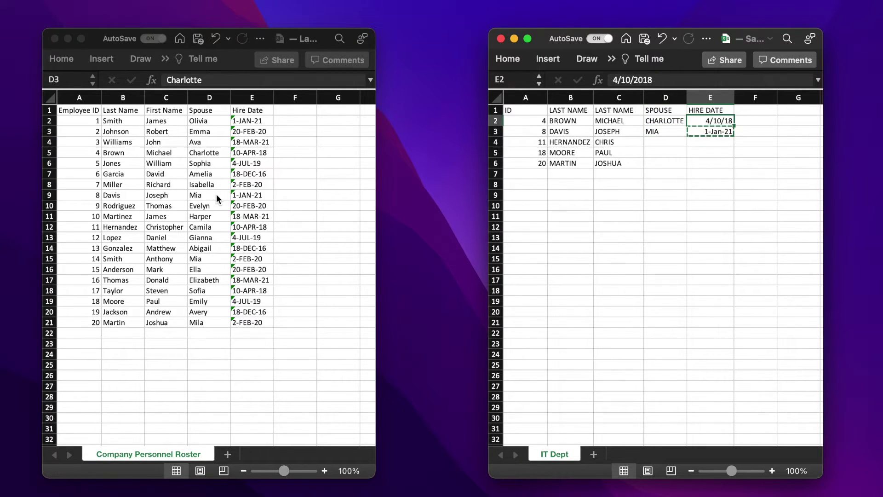
type("4/10/18")
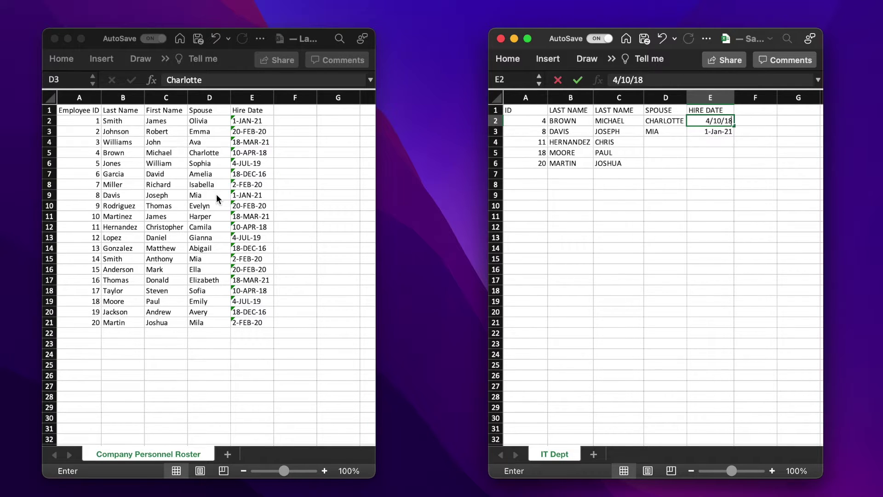
key("Return")
key("Left")
key("Down")
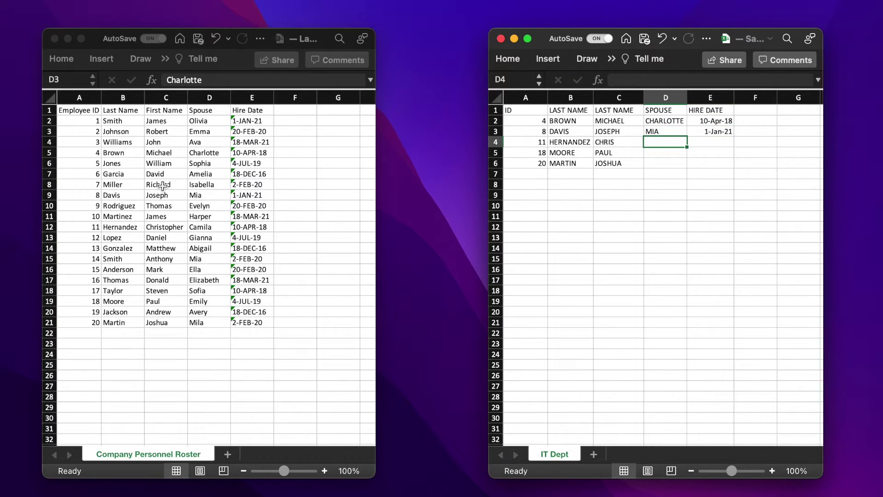
type("CAMILA")
key("Tab")
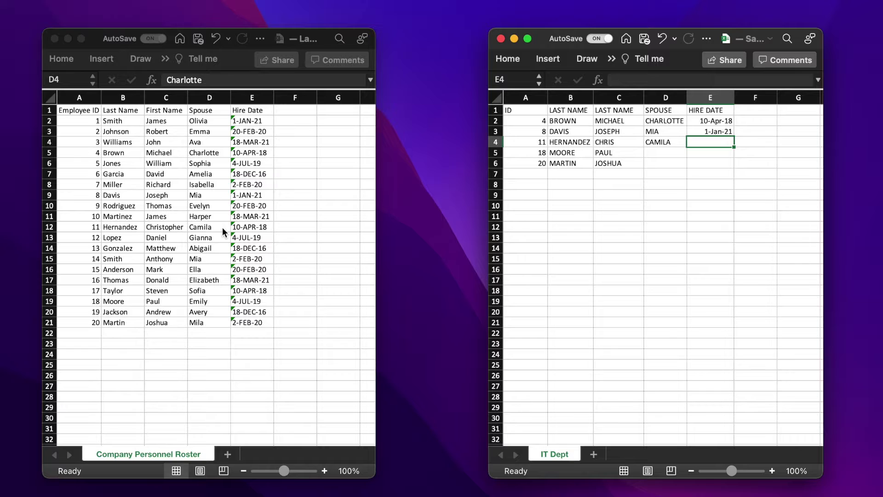
type("4/10/18")
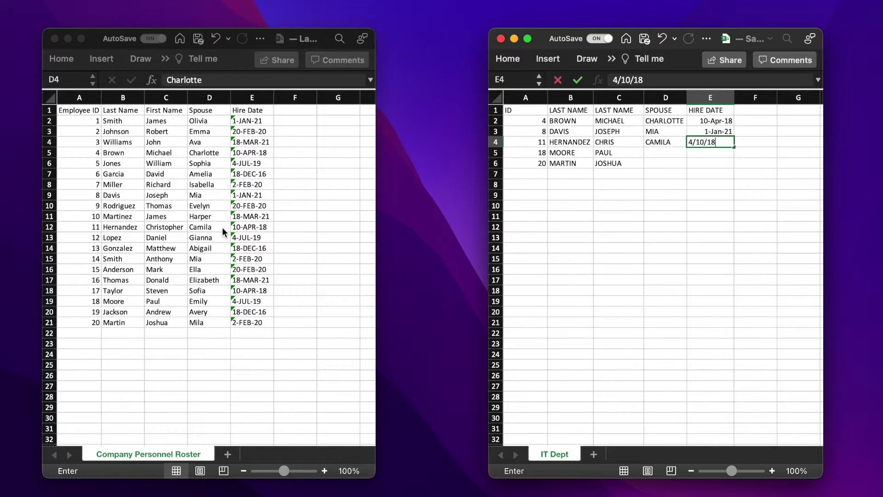
key("Return")
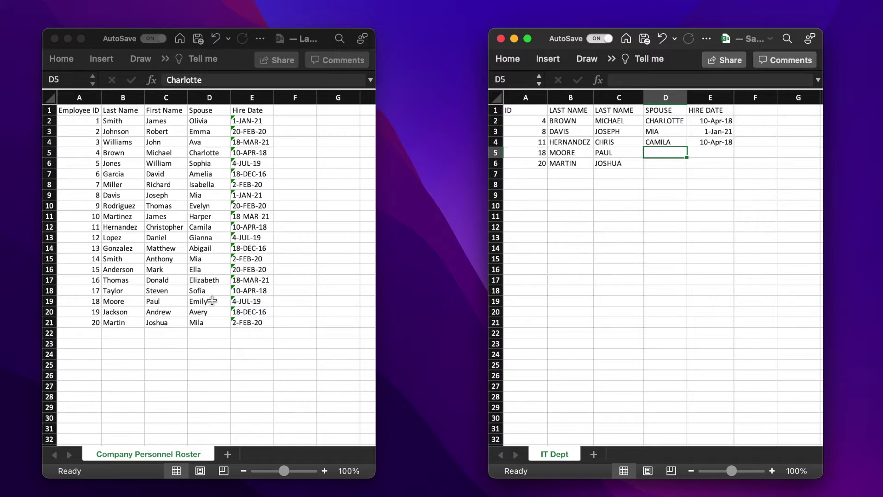
Step: Enter EMILY 7/4/19 and MILA 2/2/20, then undo all typed spouse and hire-date entries
type("EMILY")
key("Tab")
type("7/4/1")
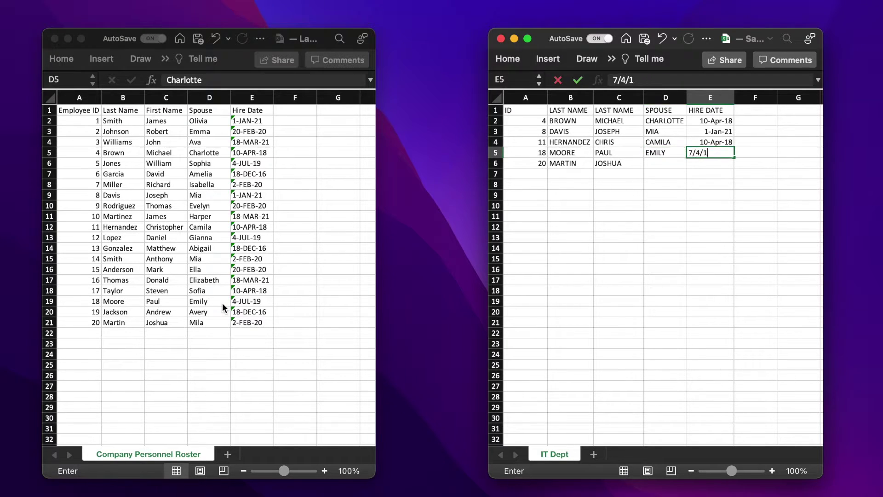
type("4-Jul-19")
key("Return")
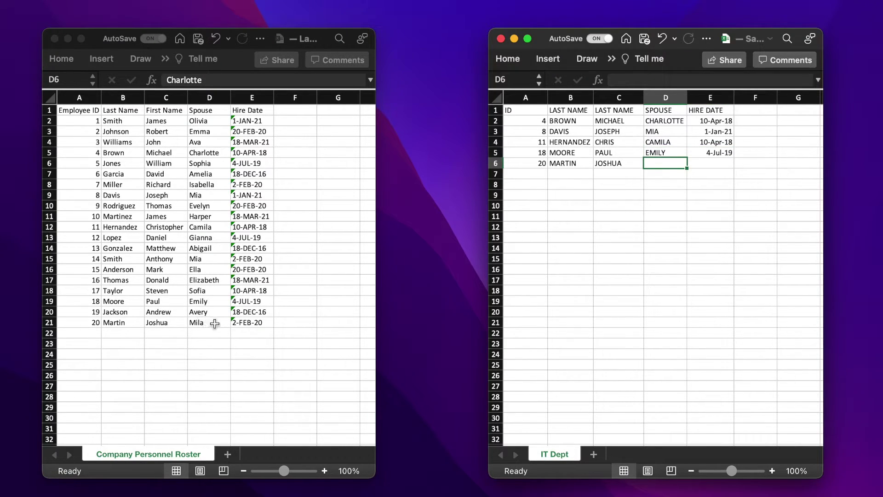
type("MILA")
key("Tab")
type("2/2/20")
key("Return")
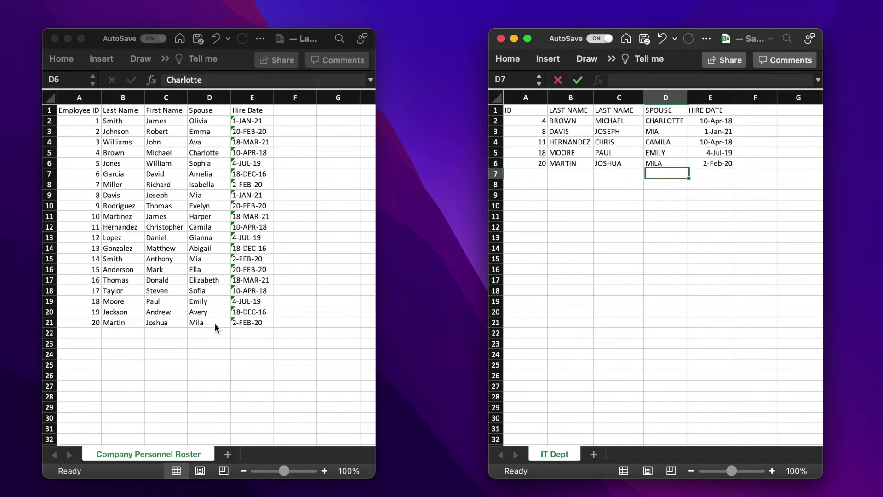
key("super+z")
key("super+z")
key("super+z")
key("super+z")
key("super+z")
key("super+z")
key("super+z")
key("super+z")
key("super+z")
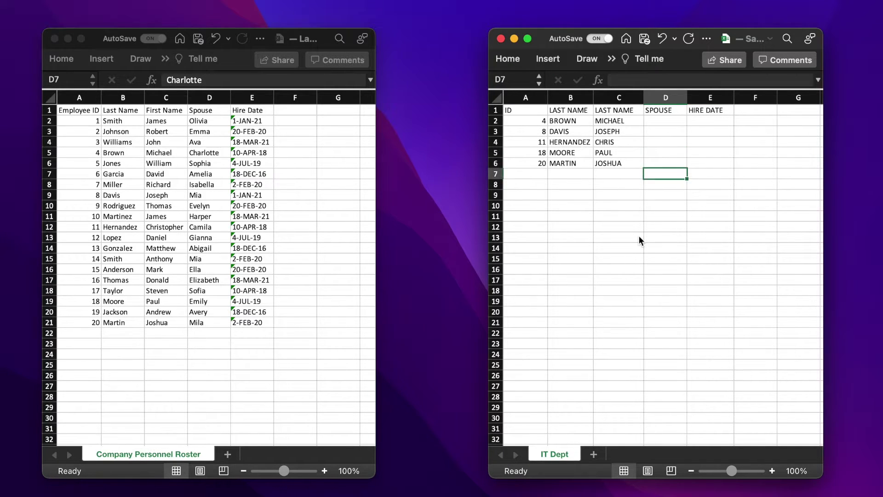
Step: Get started and sign in to Spreadsheet Comparison and Decision with the saved credentials
key("Down")
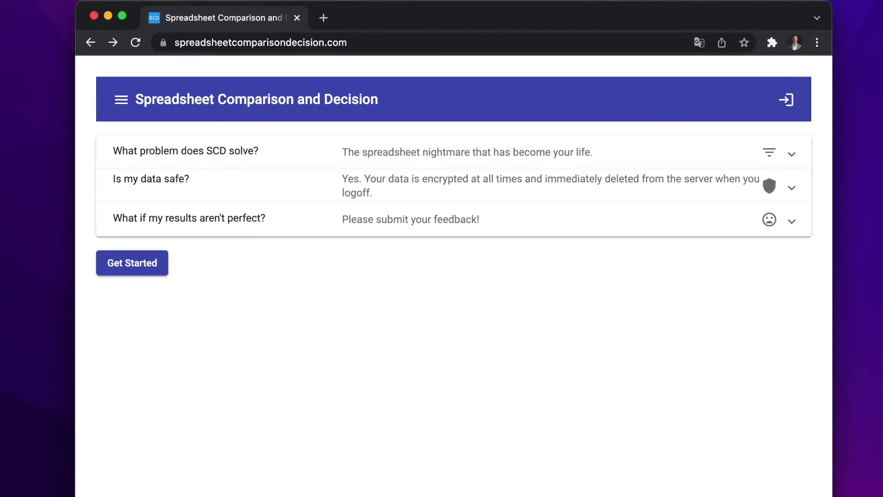
left_click(138, 318)
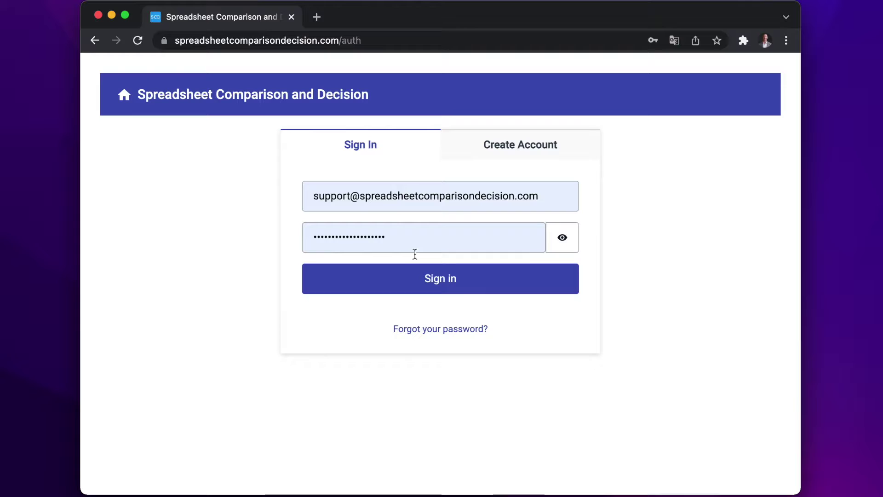
left_click(409, 283)
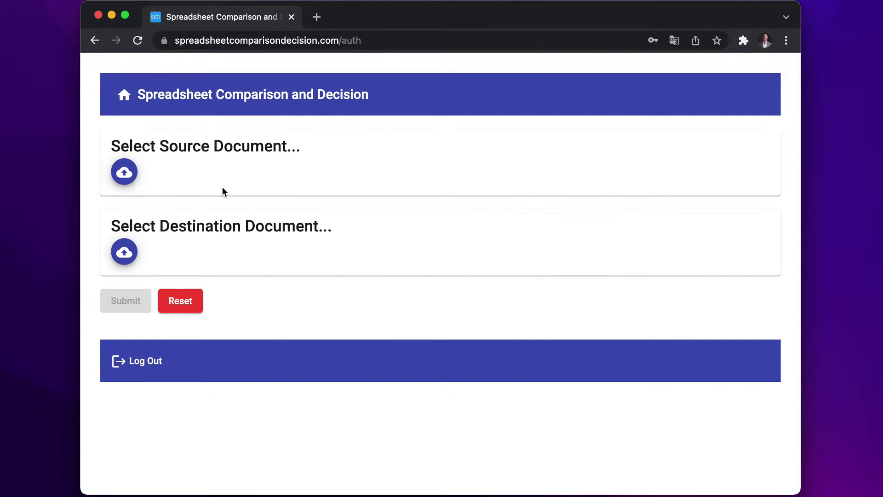
Step: Load scd_demo2_source.xlsx as the source document
left_click(131, 174)
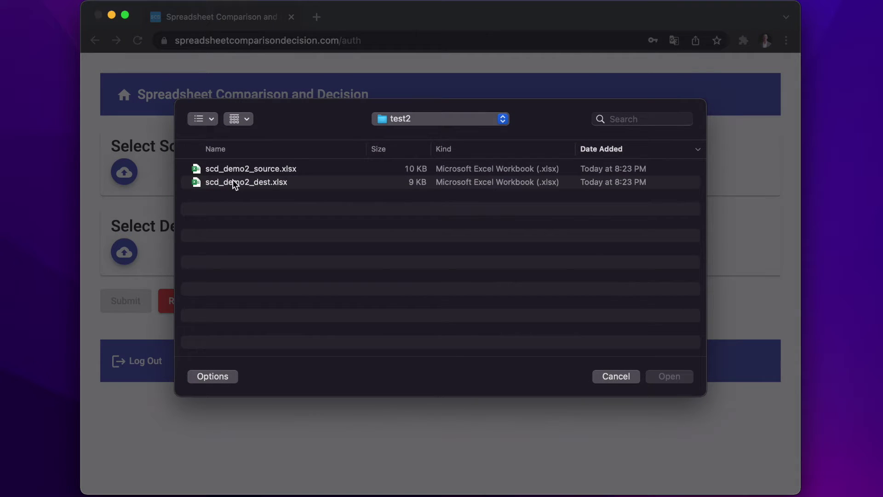
left_click(233, 169)
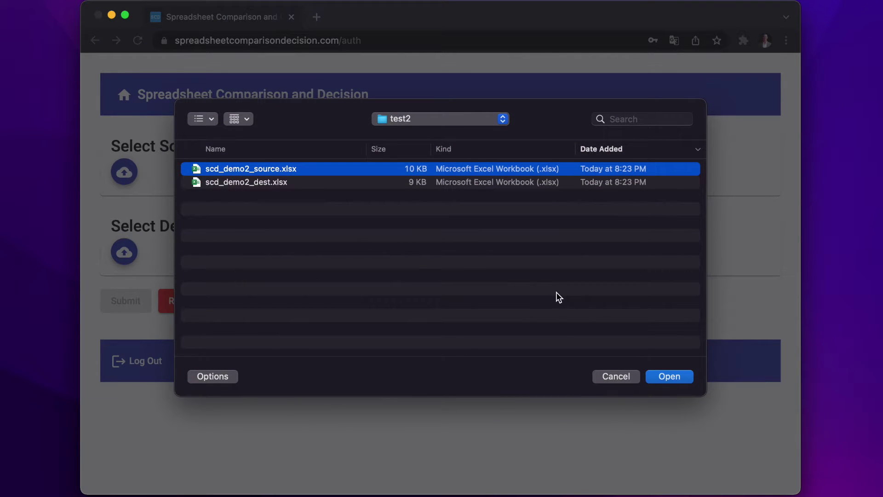
left_click(669, 377)
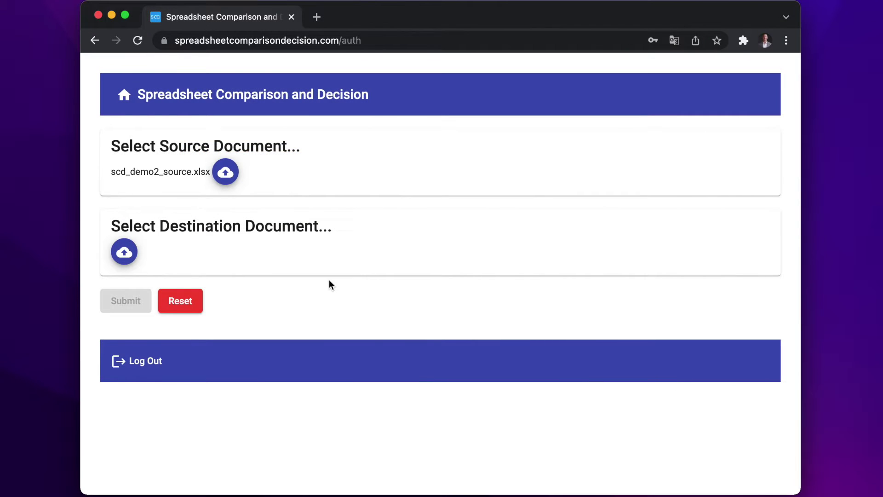
Step: Load scd_demo2_dest.xlsx as the destination document
left_click(123, 253)
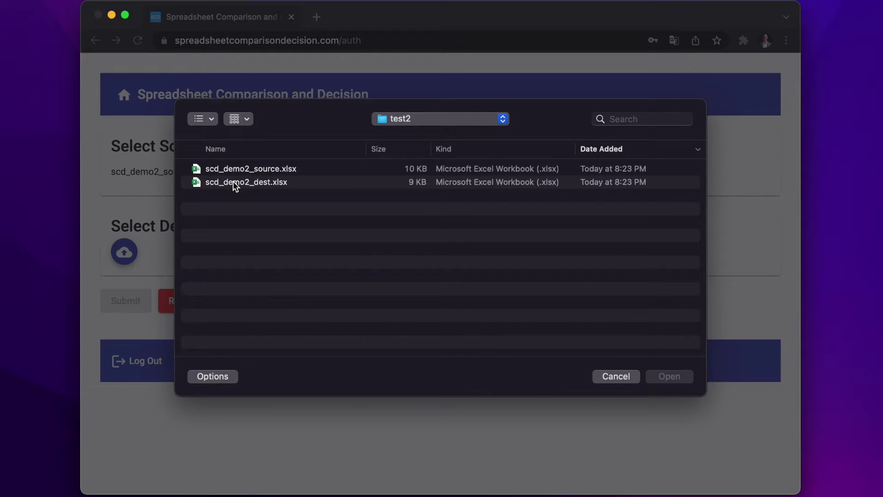
left_click(235, 184)
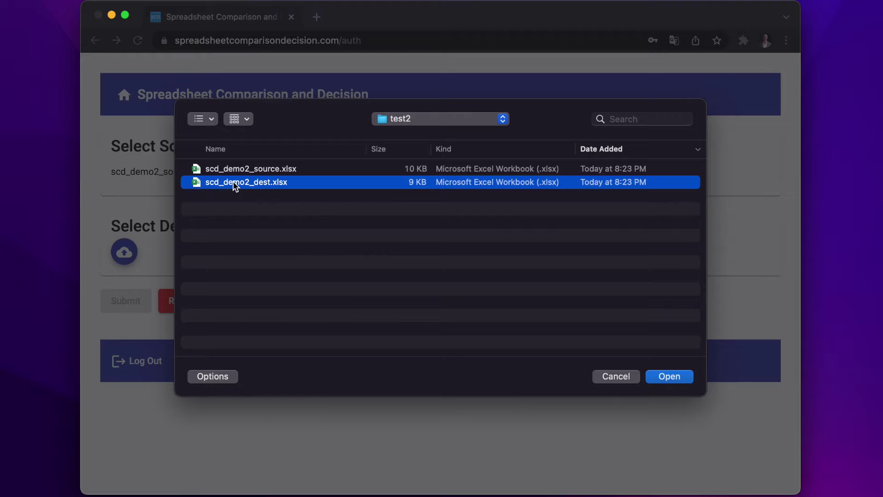
left_click(663, 377)
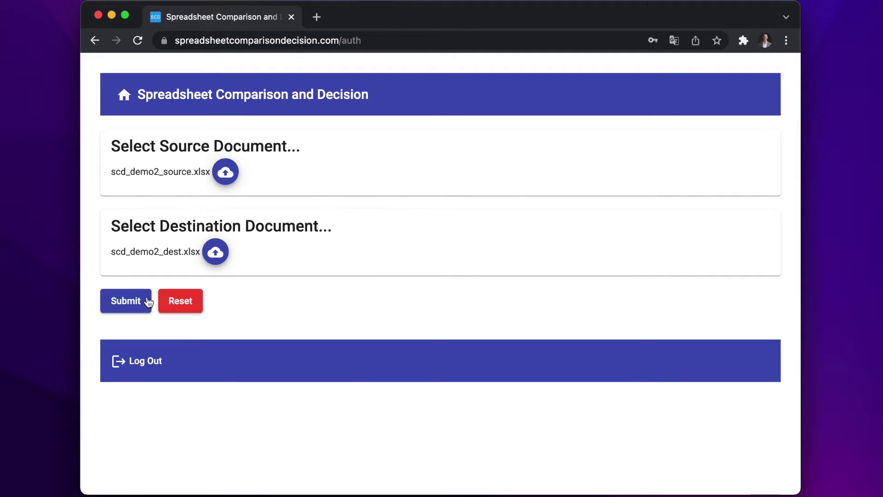
Step: Submit the pair and save scd_demo2_dest_20211228_scd.xlsx to the SCD folder
left_click(126, 301)
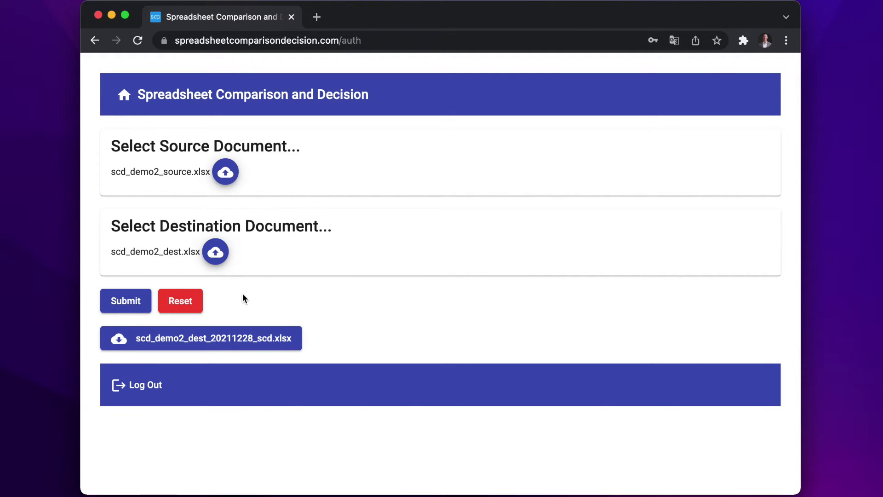
left_click(236, 348)
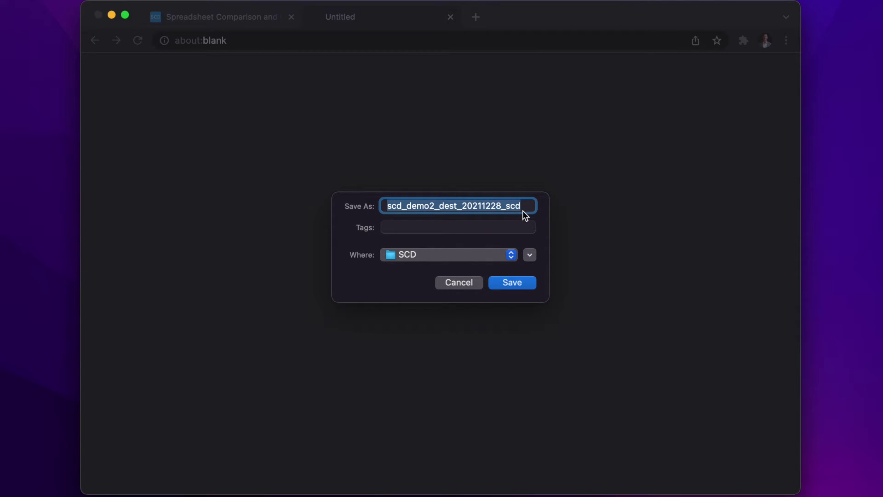
left_click(514, 281)
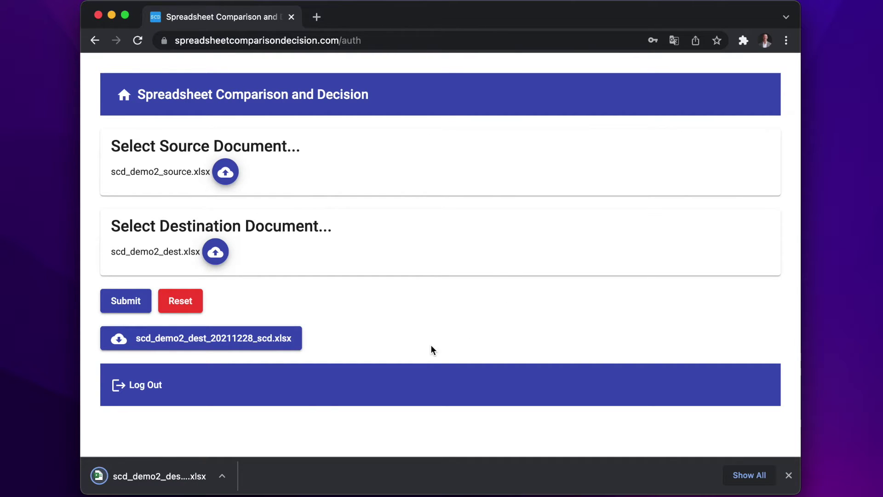
Step: Open the downloaded result in Excel and step through the IT Dept hire dates from E2
left_click(167, 477)
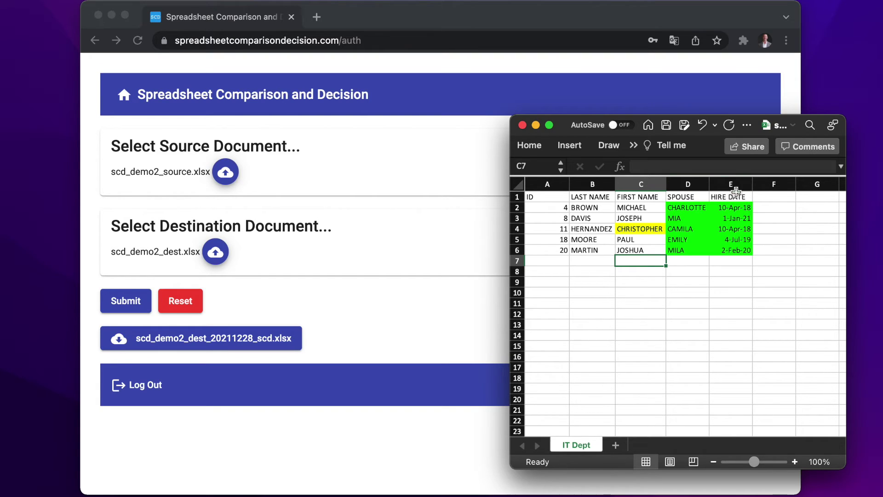
left_click(720, 208)
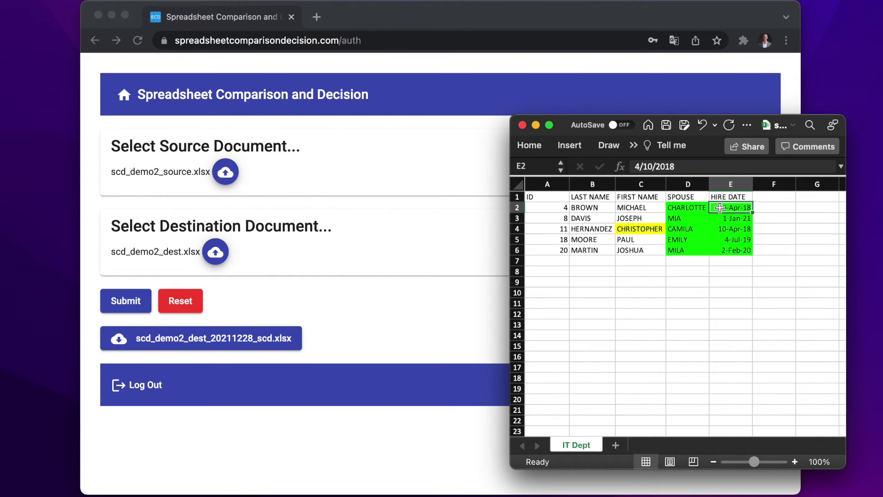
key("Down")
key("Down")
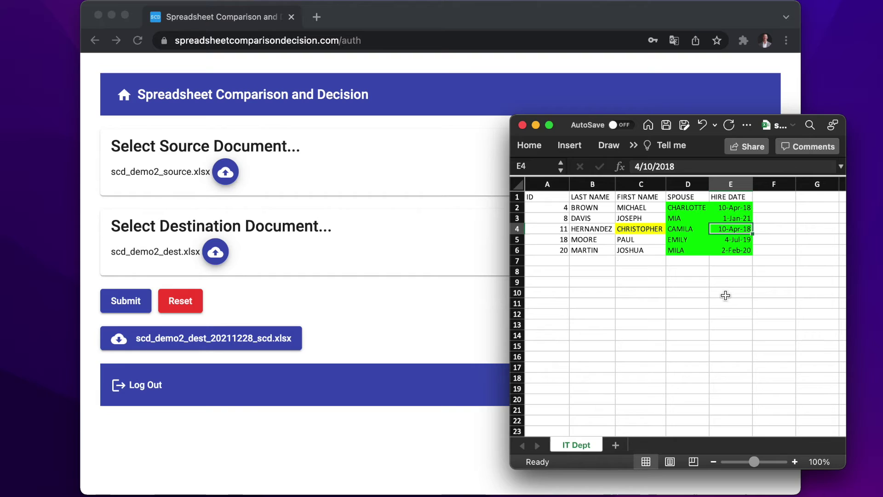
key("Down")
key("Down")
key("Down")
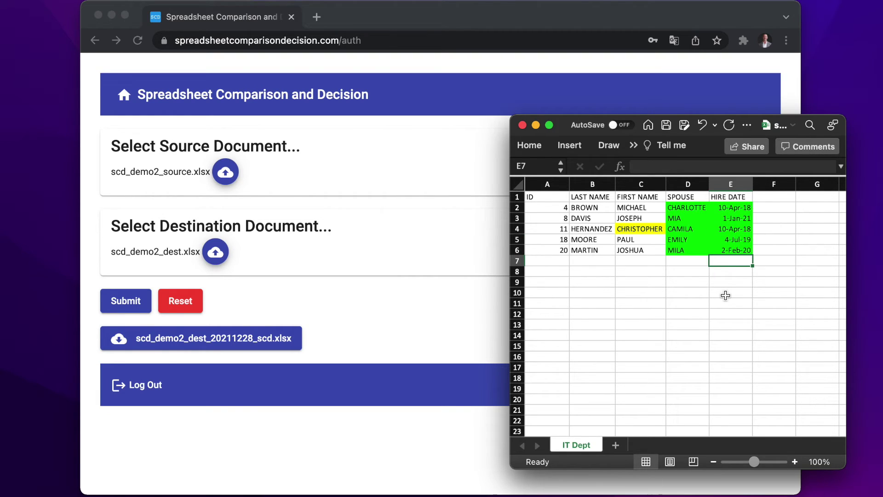